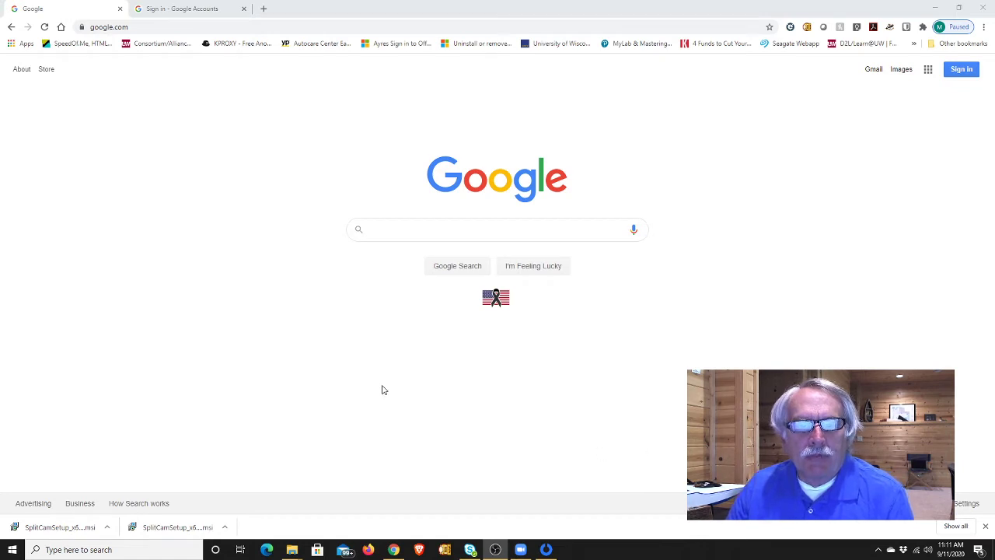
Google 'split cam', open splitcamera.com, and start the SplitCamSetup download from its Download page.
click(414, 232)
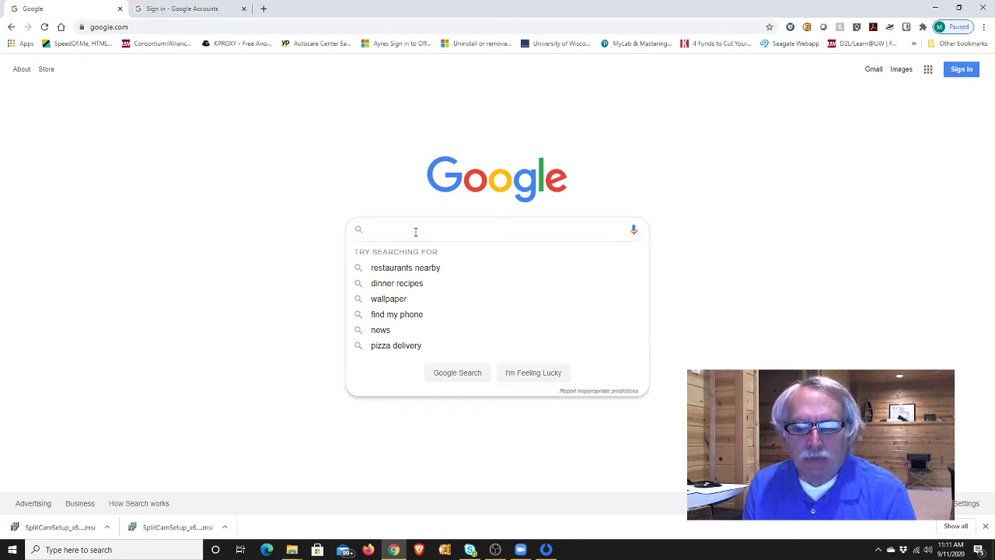
text(split cam)
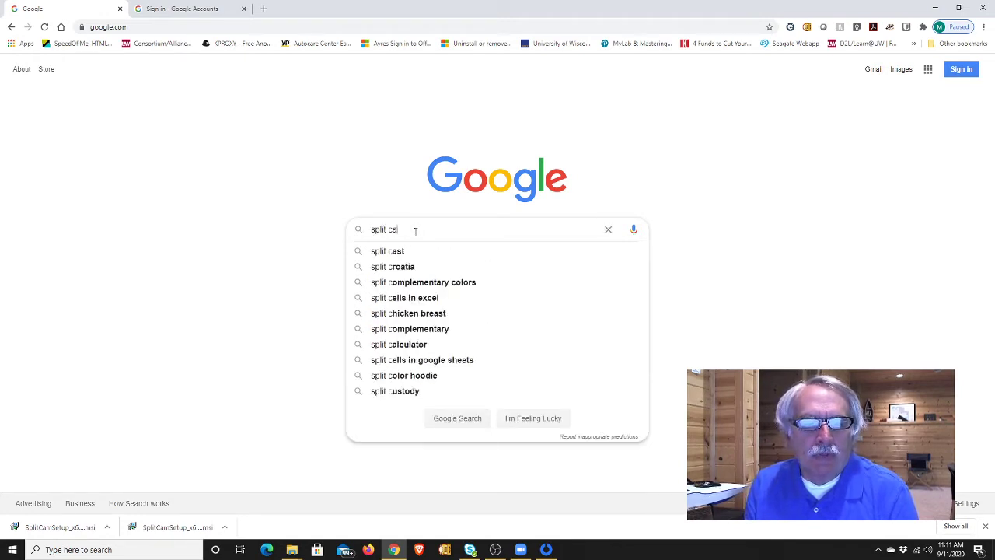
key(Return)
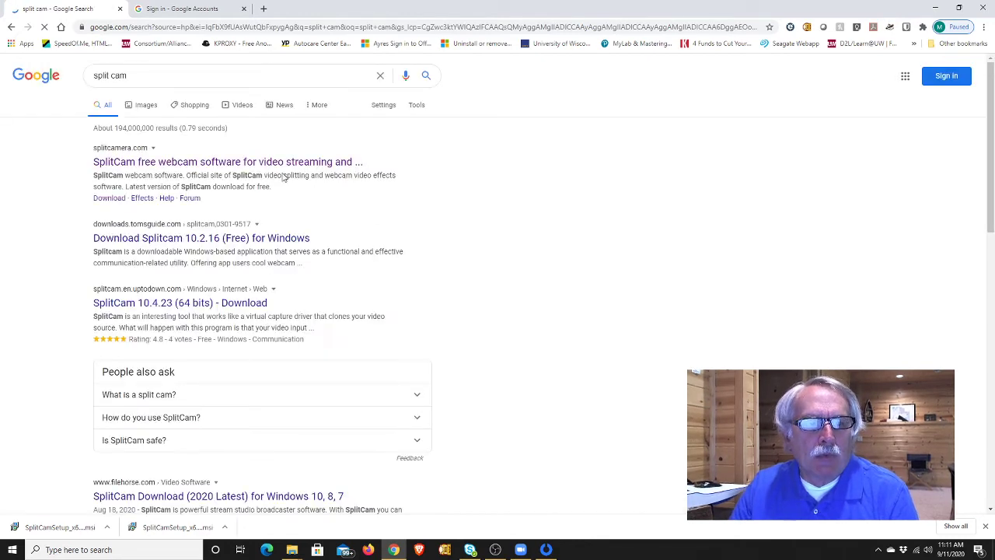
click(216, 164)
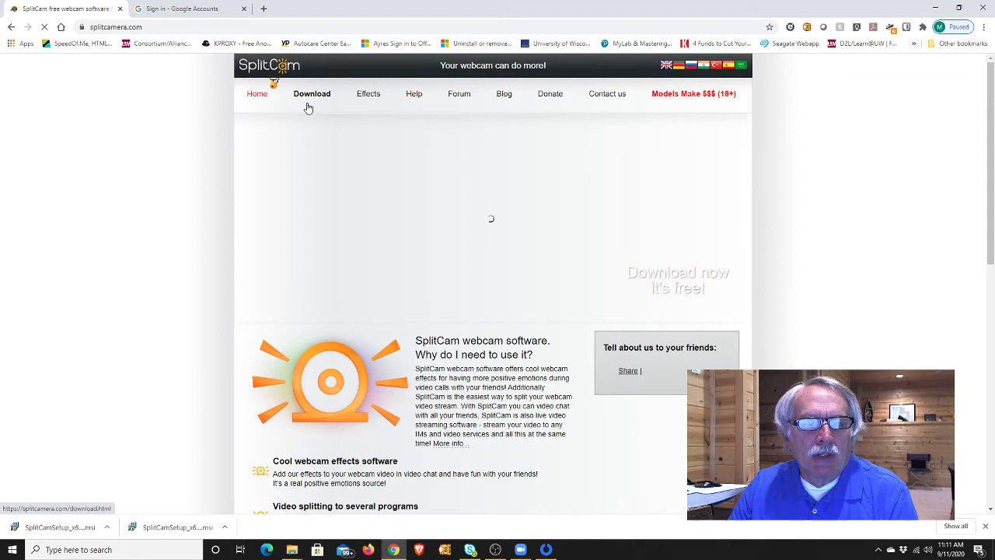
click(314, 99)
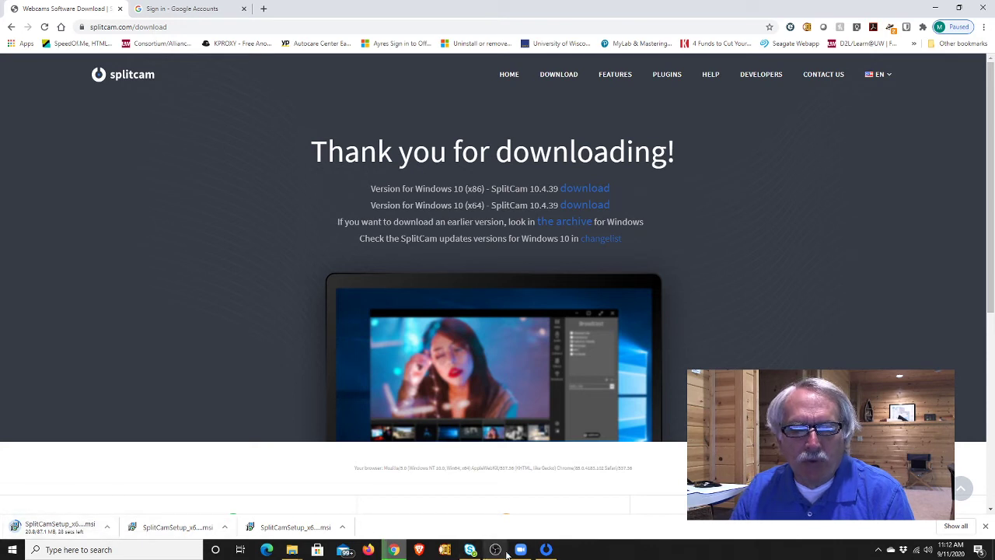
In SplitCam, add a new Scene 5 below Scene 4 and rename it 'Test'.
click(545, 551)
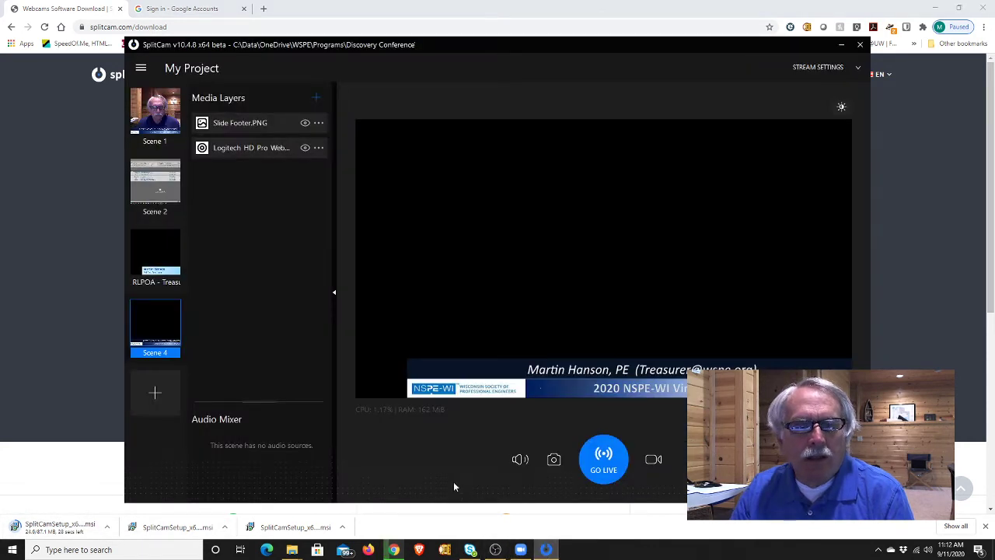
mouse_move(166, 121)
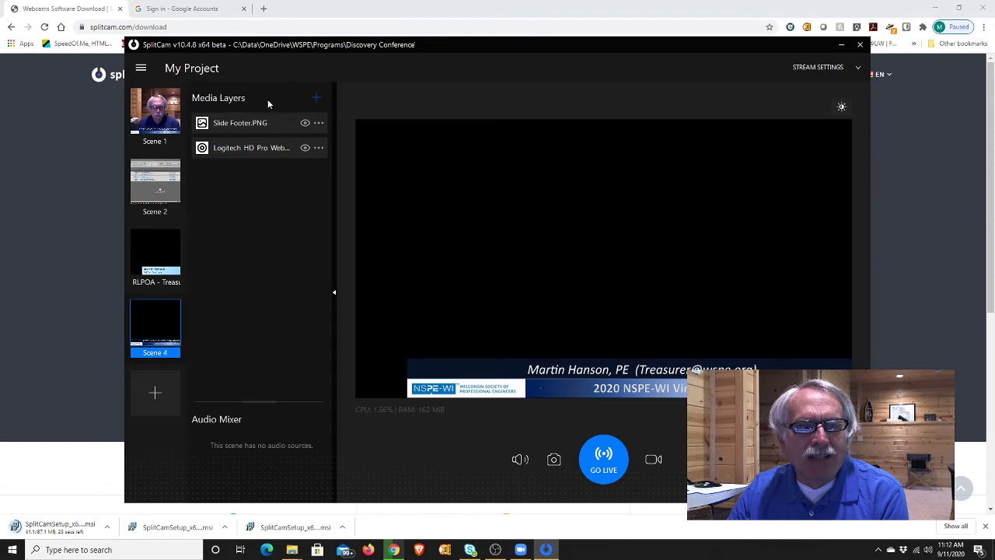
click(157, 398)
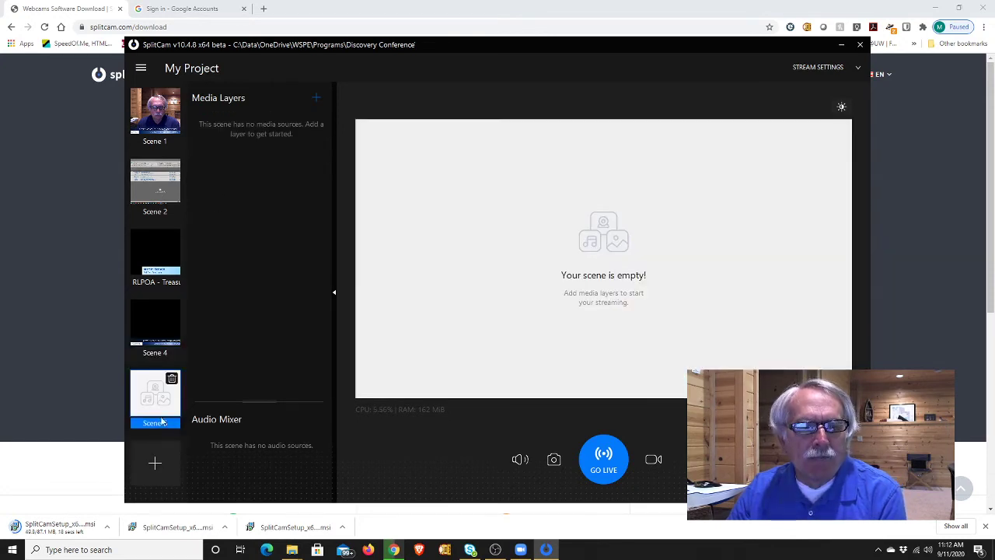
double_click(166, 423)
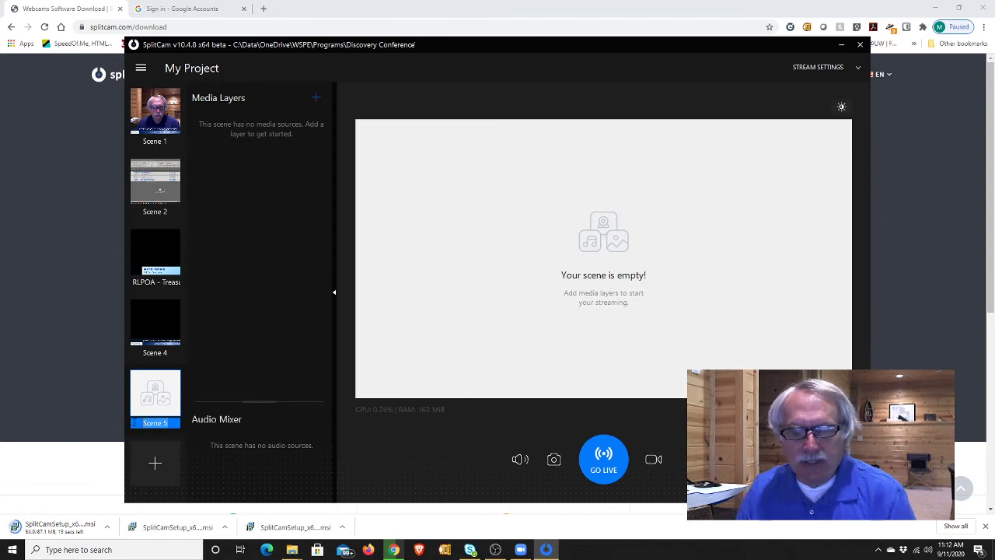
text(Test)
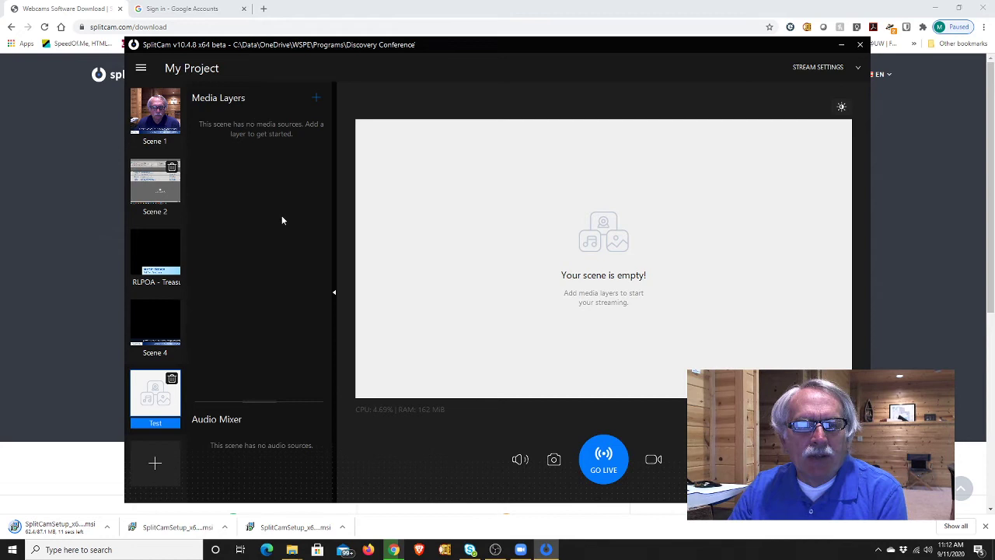
Add a Web Camera layer using the Logitech HD Pro Webcam C910 at 1280x720, 30 fps.
click(316, 100)
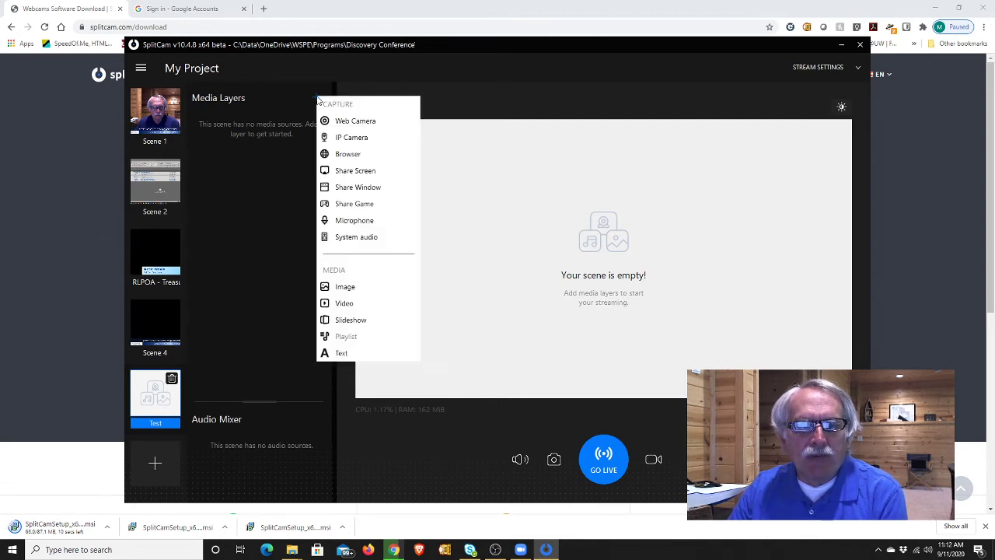
click(350, 122)
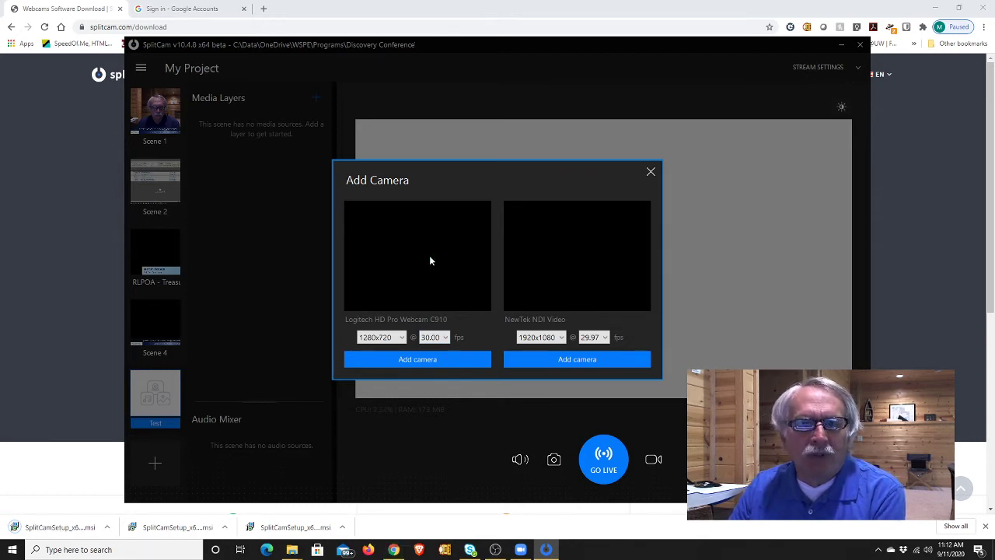
click(416, 361)
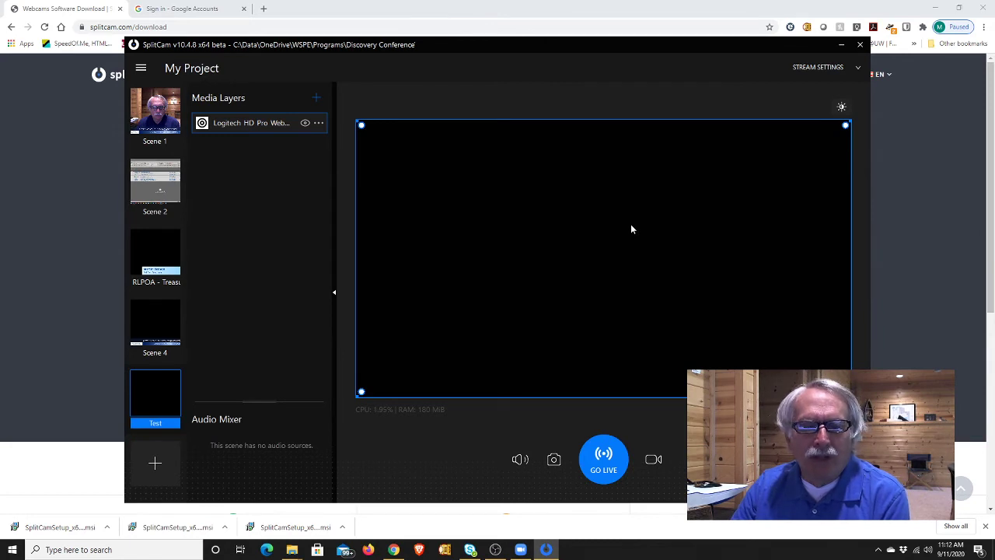
Add the ASCE banner PNG as an Image layer and drag it down as a lower third.
click(317, 100)
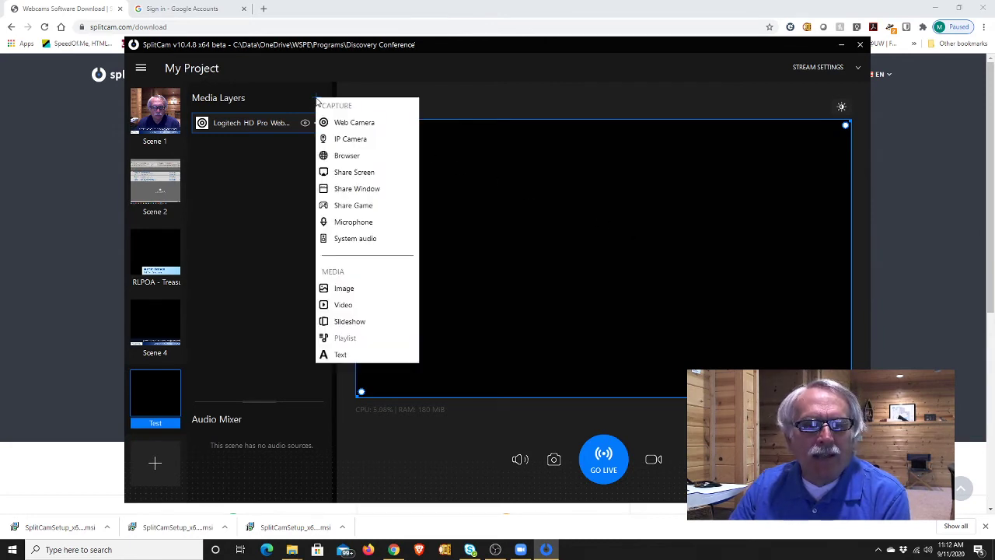
click(363, 289)
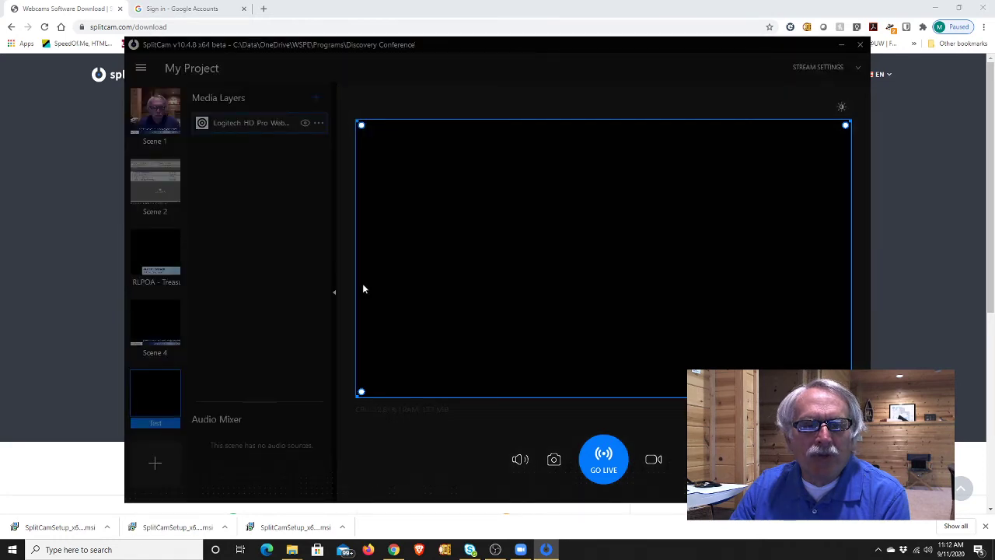
click(267, 137)
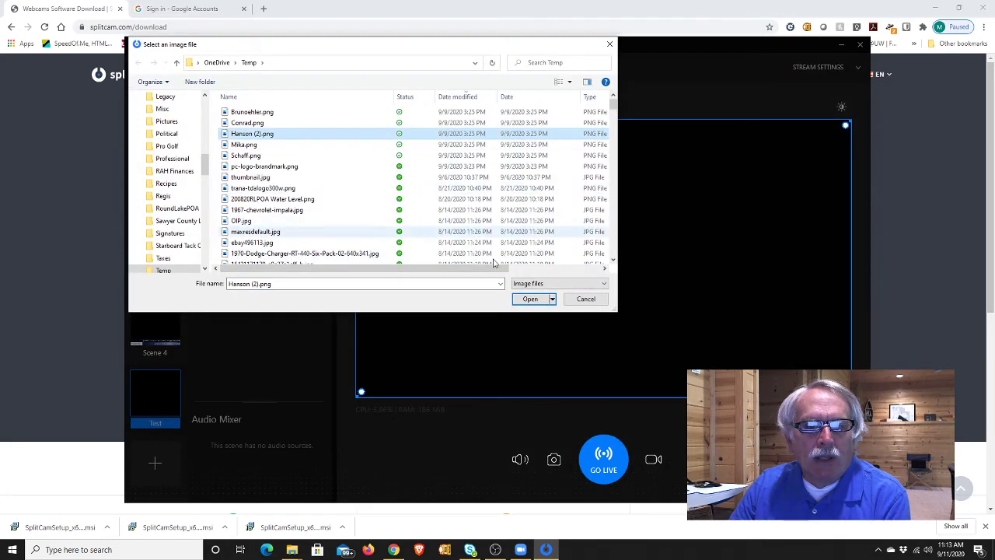
click(532, 301)
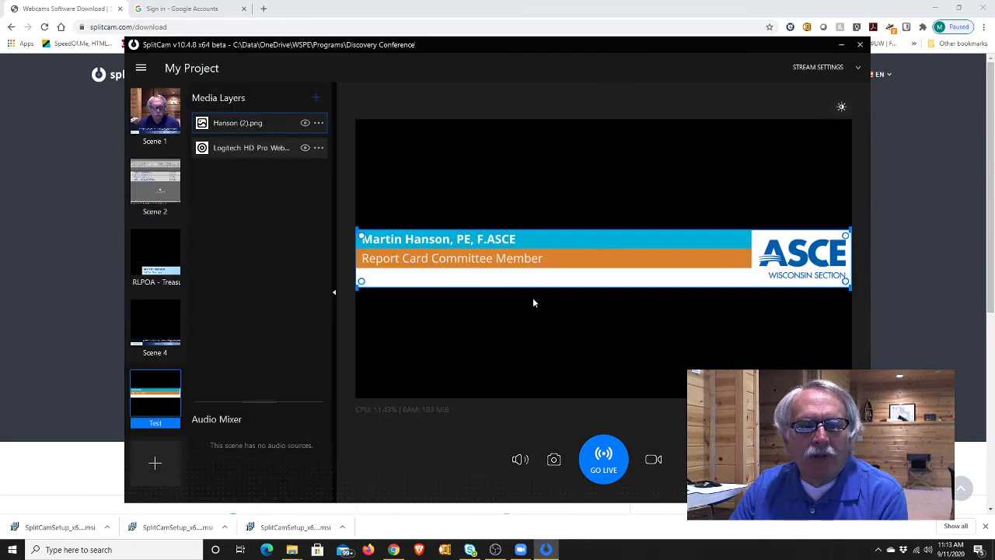
drag(600, 235, 591, 340)
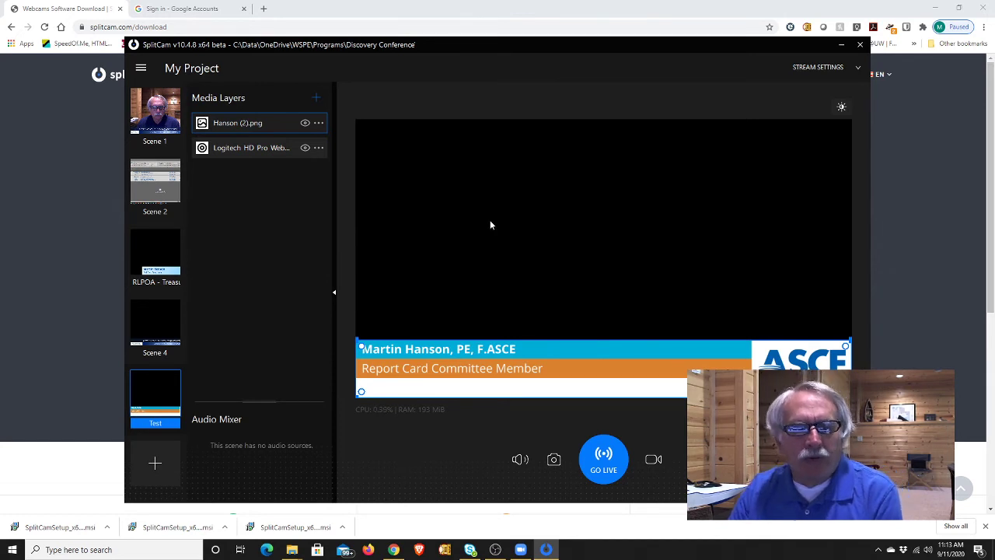
Add Microphone (HD Pro Webcam C910) as an audio source in the Test scene's mixer.
click(315, 97)
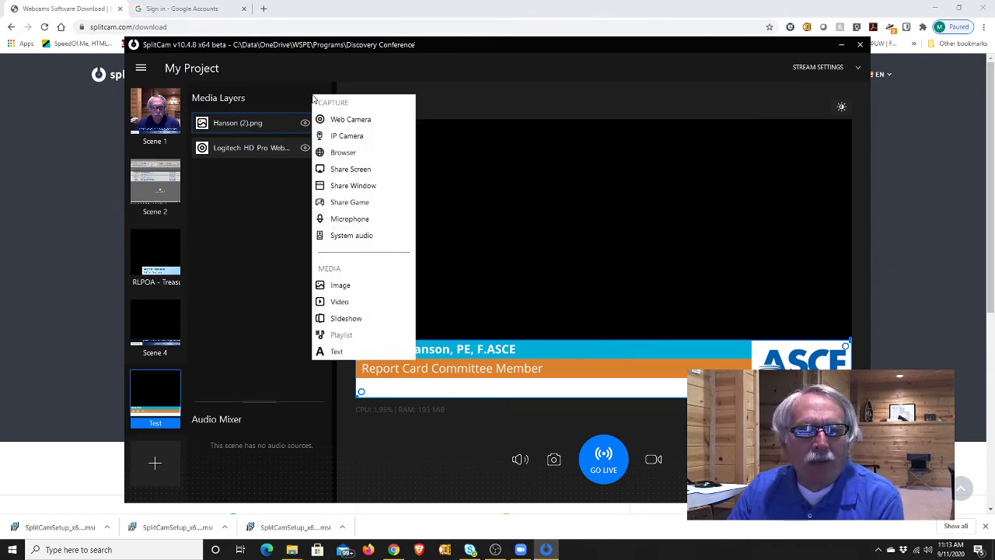
click(354, 224)
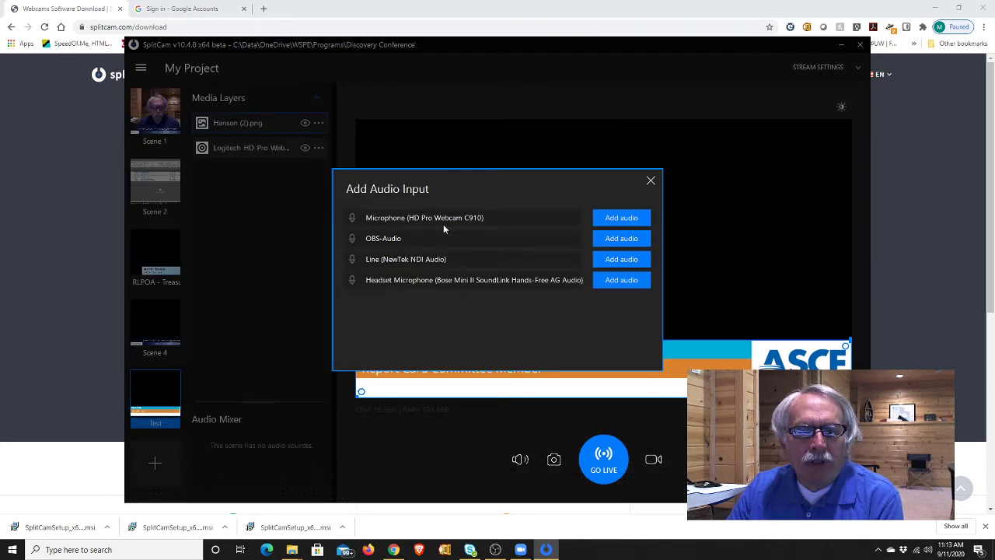
click(611, 221)
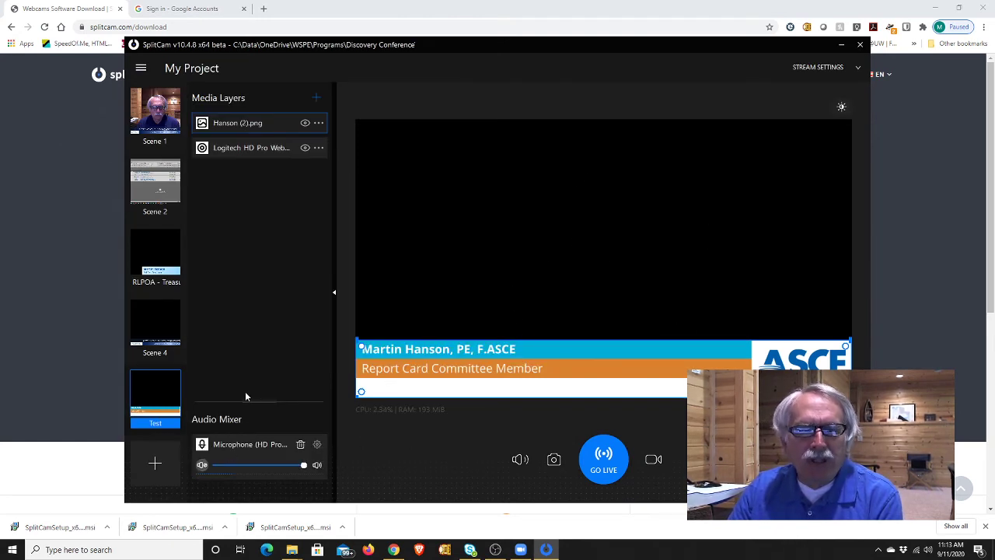
Start a new Zoom meeting with computer audio and choose SplitCam Video Driver as the camera.
click(521, 549)
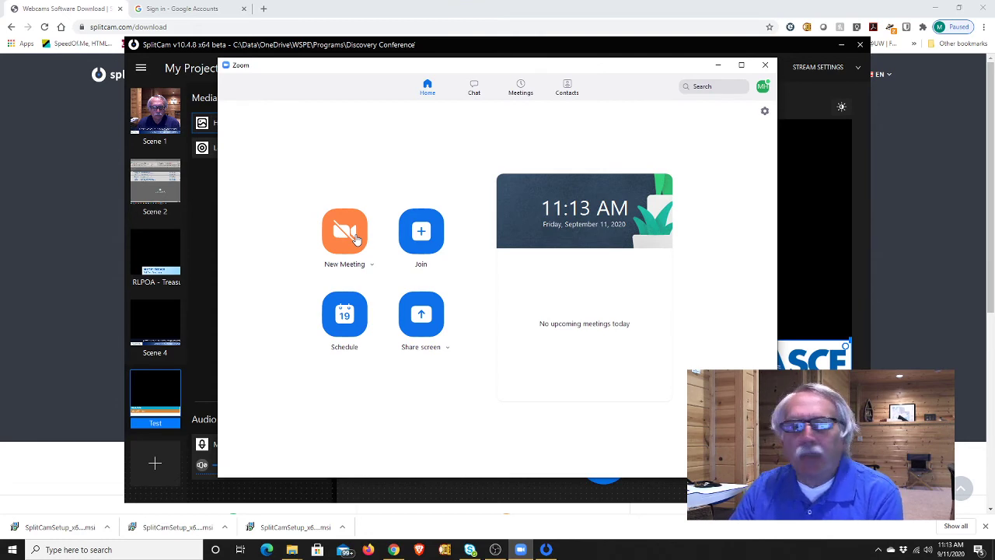
click(356, 239)
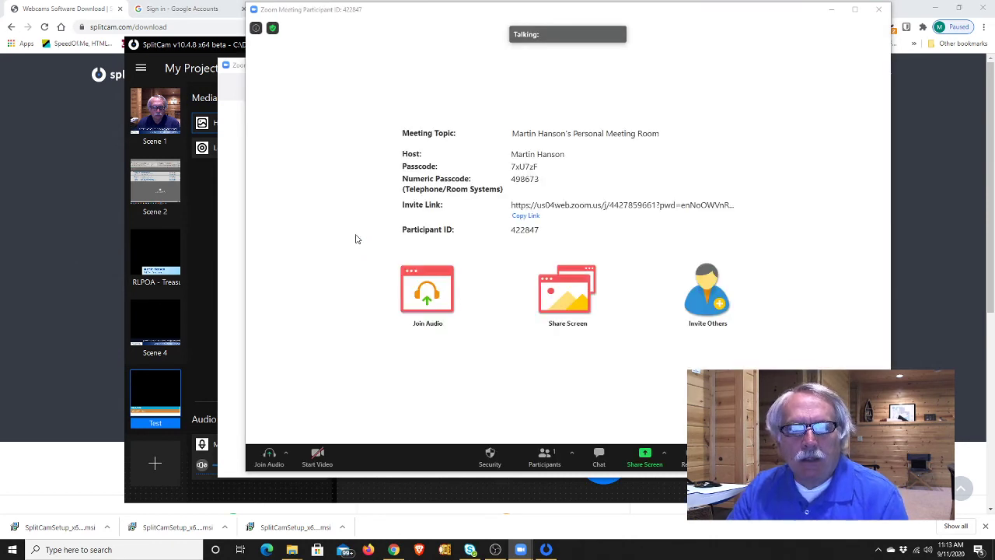
click(473, 243)
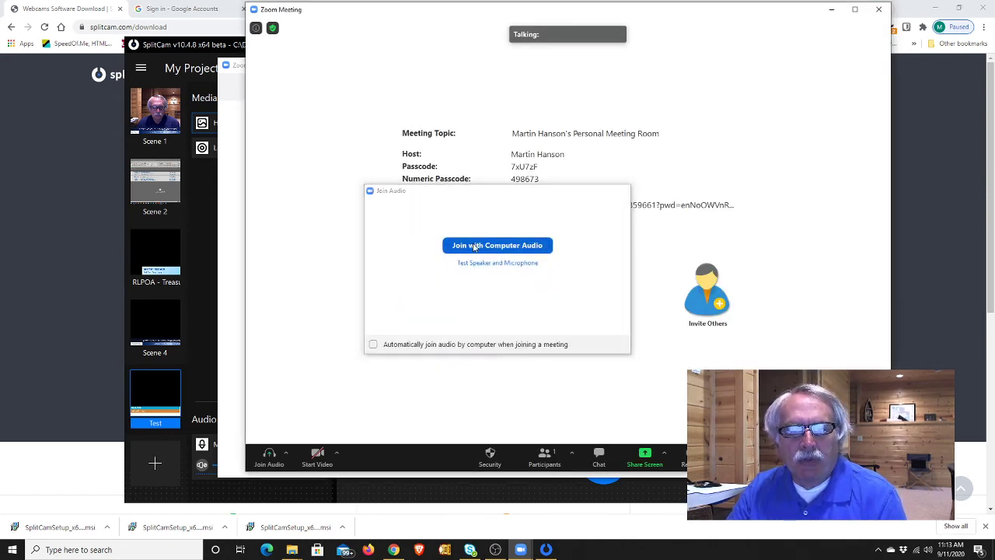
click(337, 453)
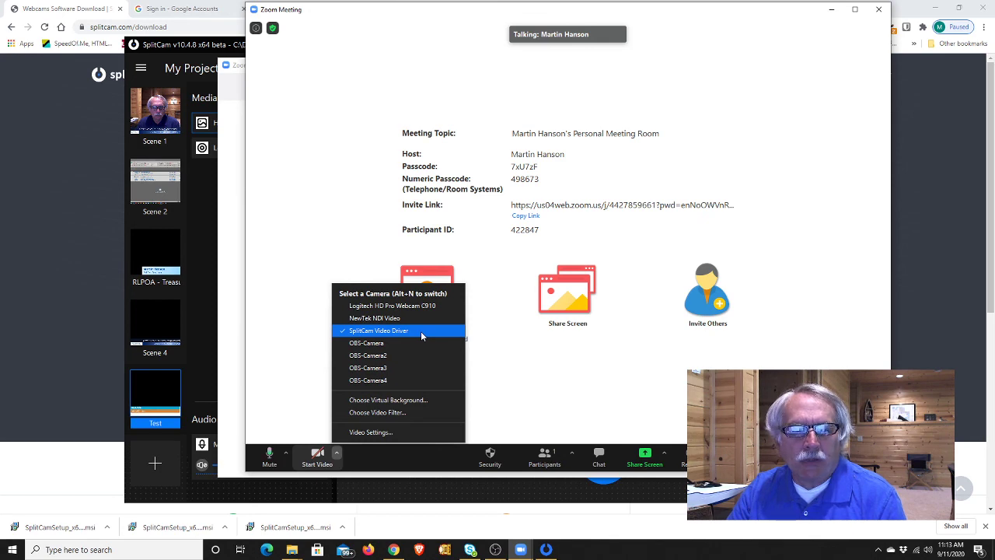
click(316, 455)
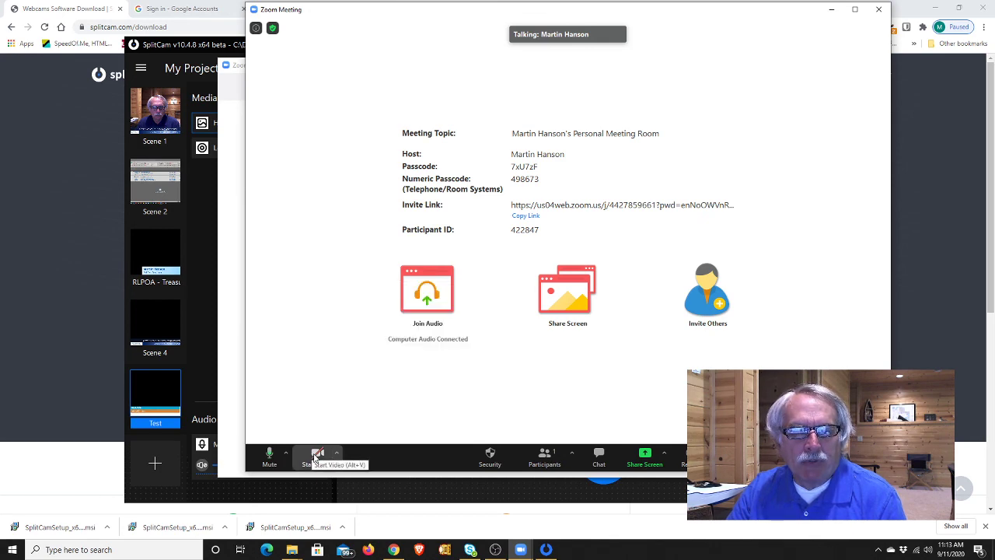